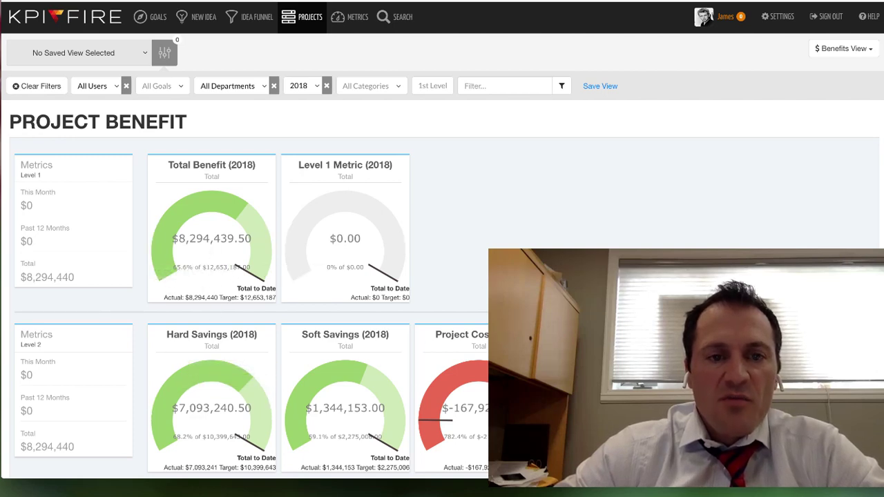
Open the "Reduce the loading time at Dock A" project from the project list and view its available status options.
click(302, 21)
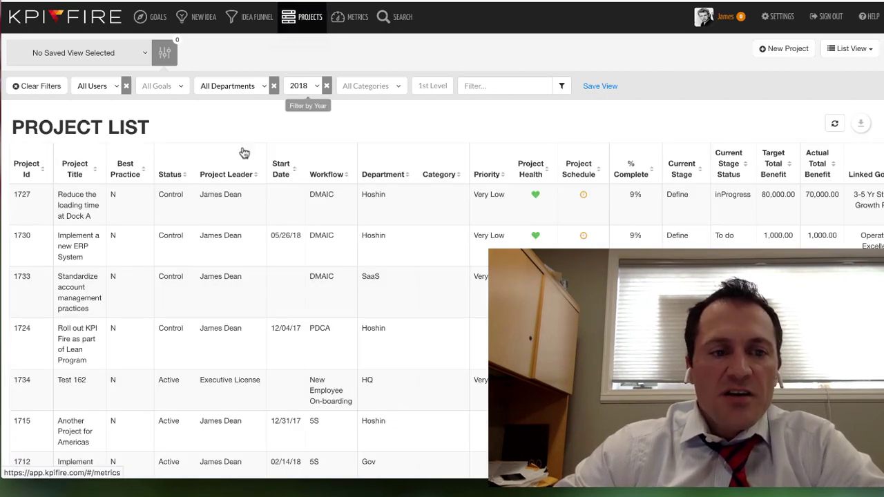
click(76, 208)
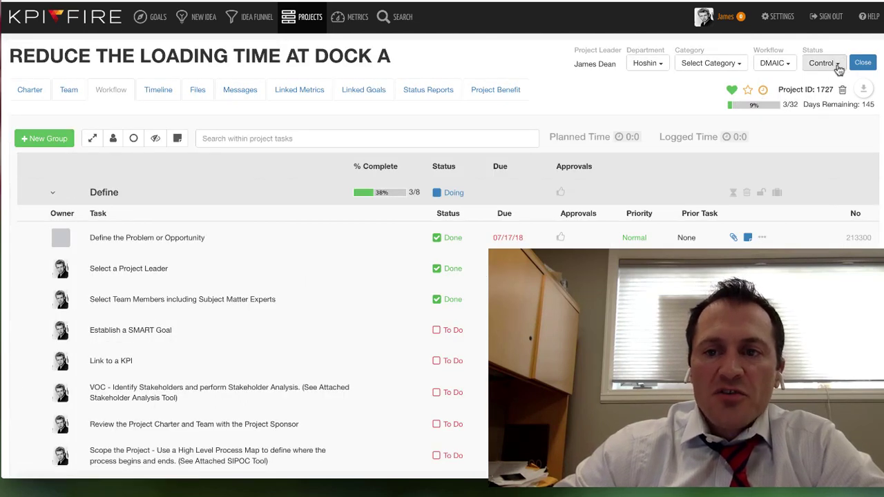
click(837, 65)
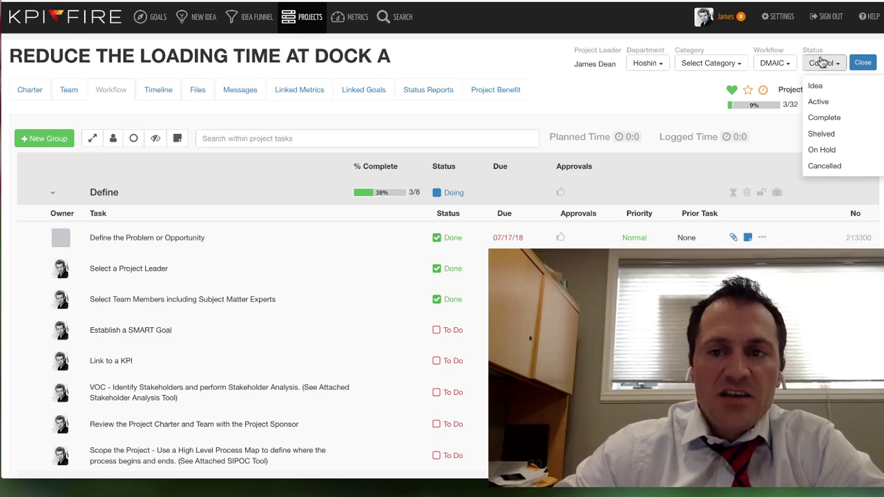
click(694, 94)
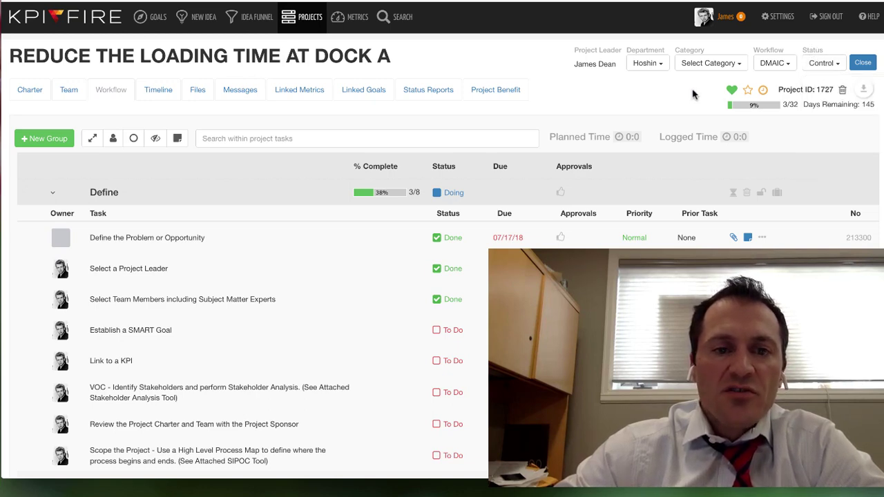
Return to the project list and filter the Status column to show only Control projects.
click(310, 19)
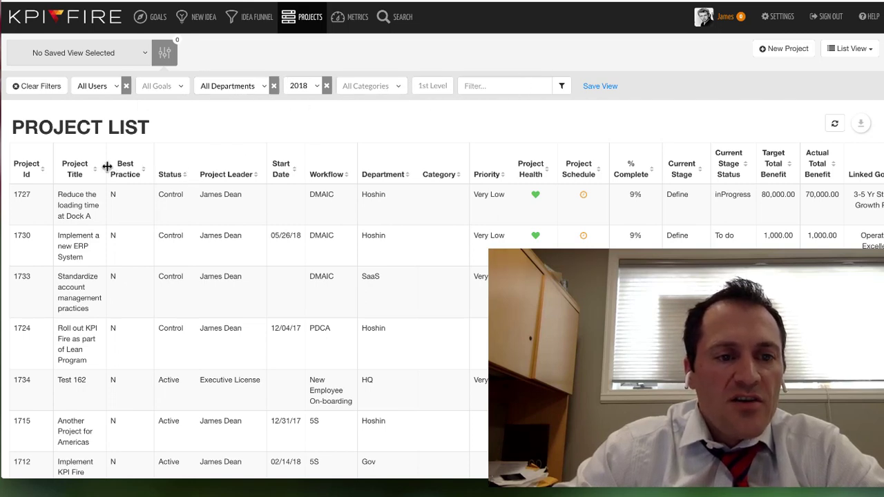
click(183, 175)
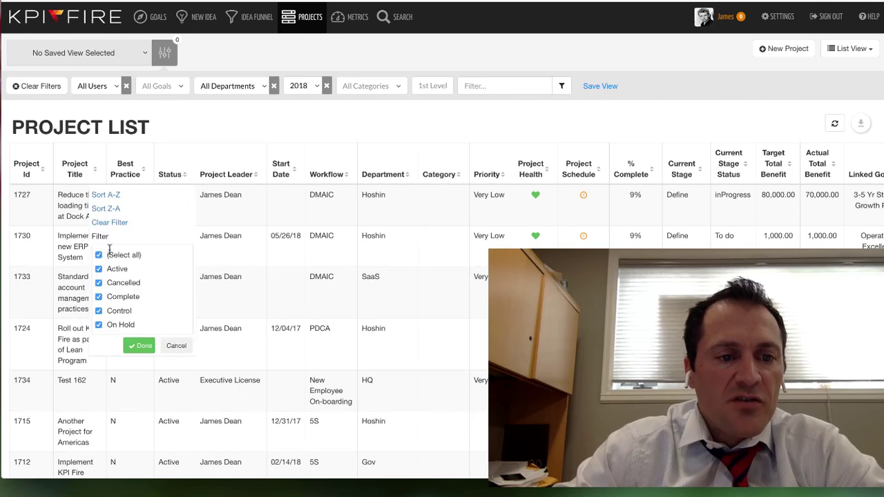
click(109, 223)
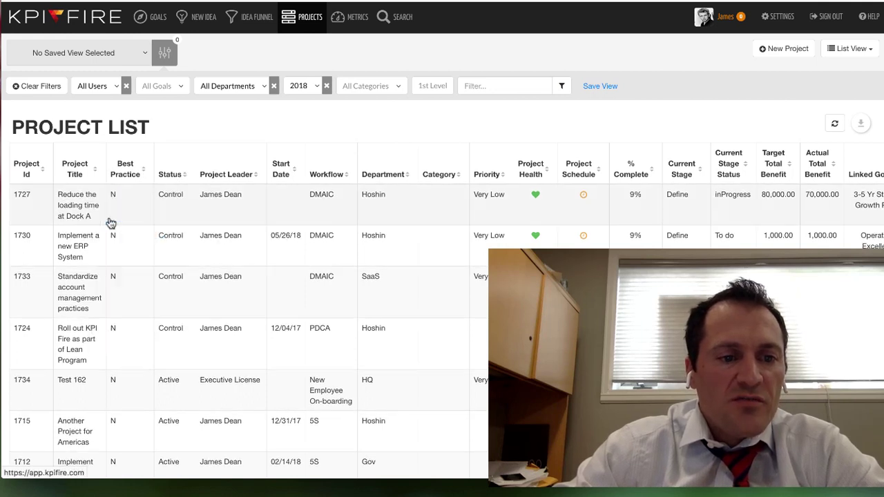
click(183, 177)
click(99, 256)
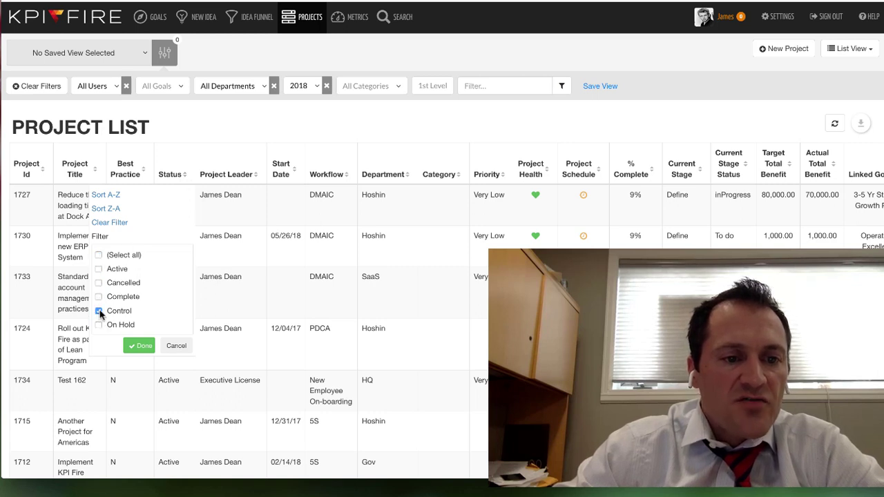
click(138, 345)
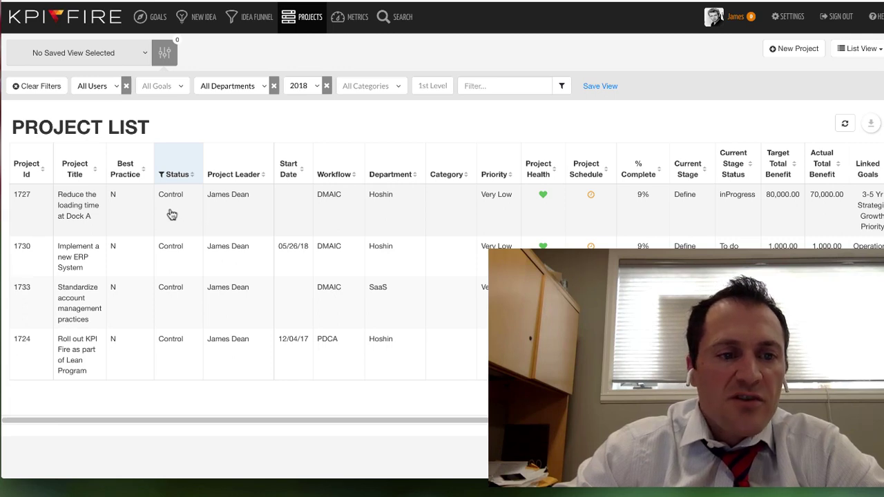
Open the Hard Savings (2018) metric in the project benefit section of "Reduce the loading time at Dock A".
click(78, 211)
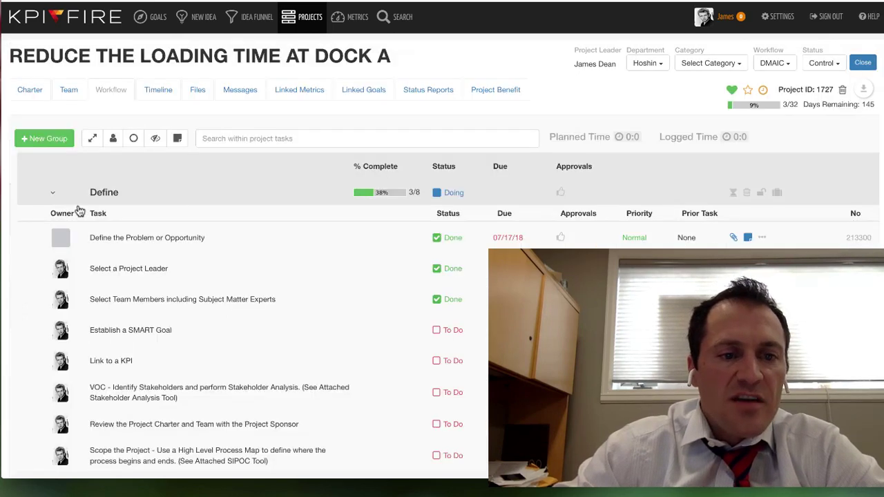
click(496, 92)
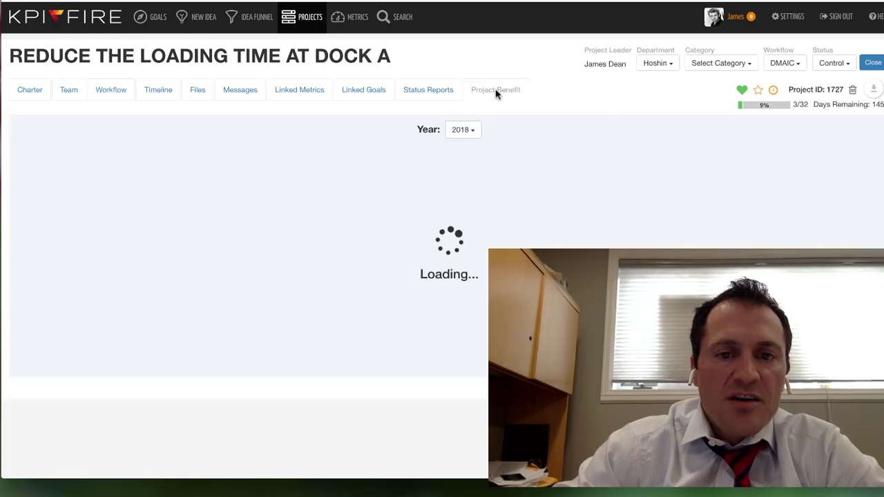
scroll(352, 252, down, 1)
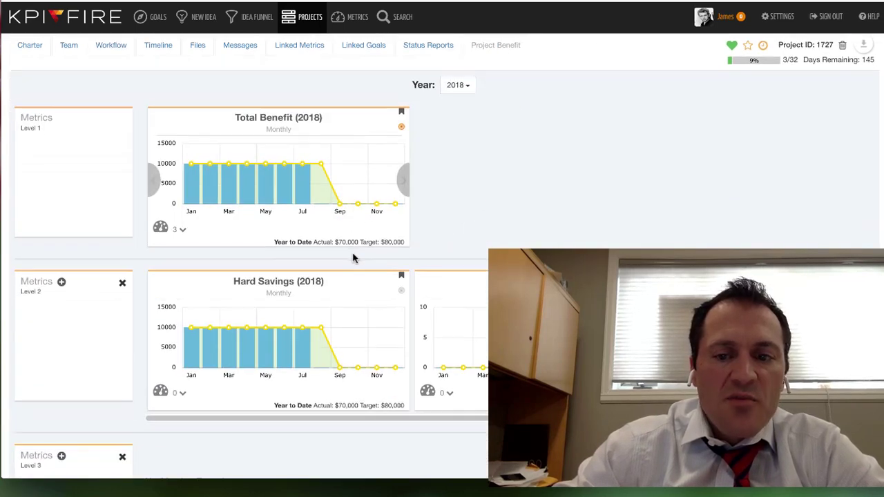
scroll(352, 252, up, 1)
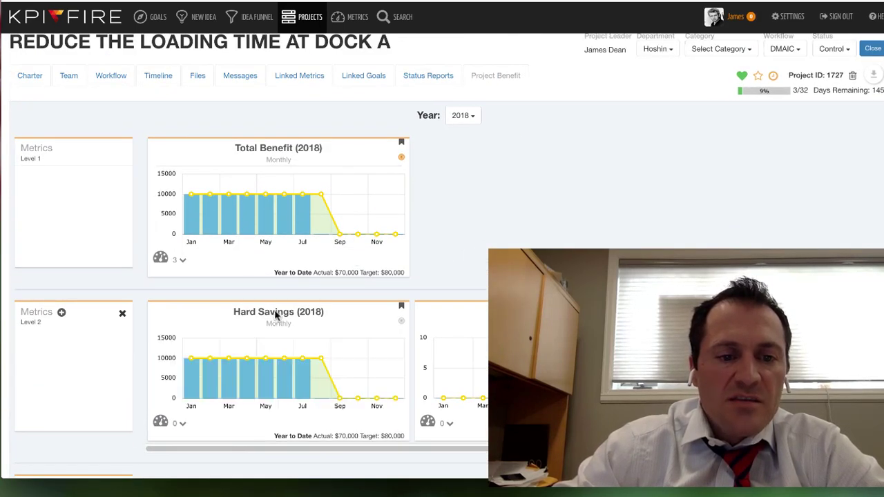
click(276, 315)
Enter 9,898 as the Aug-2018 actual for Hard Savings.
click(318, 395)
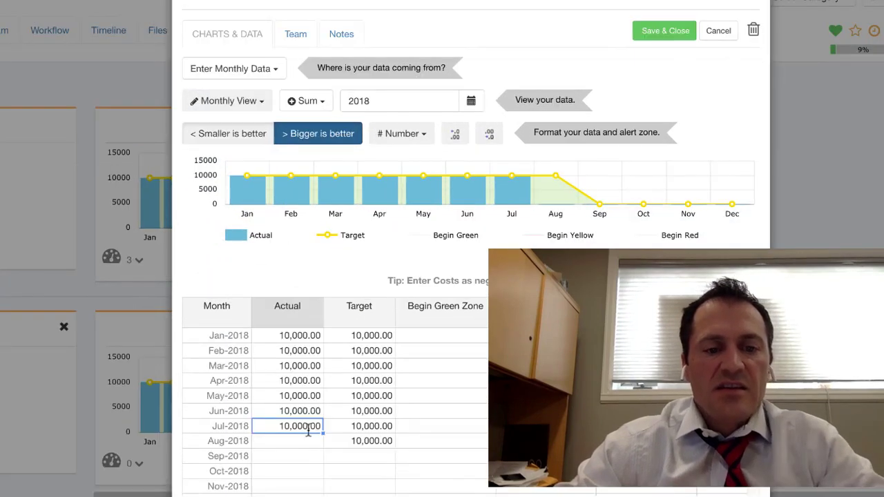
click(304, 409)
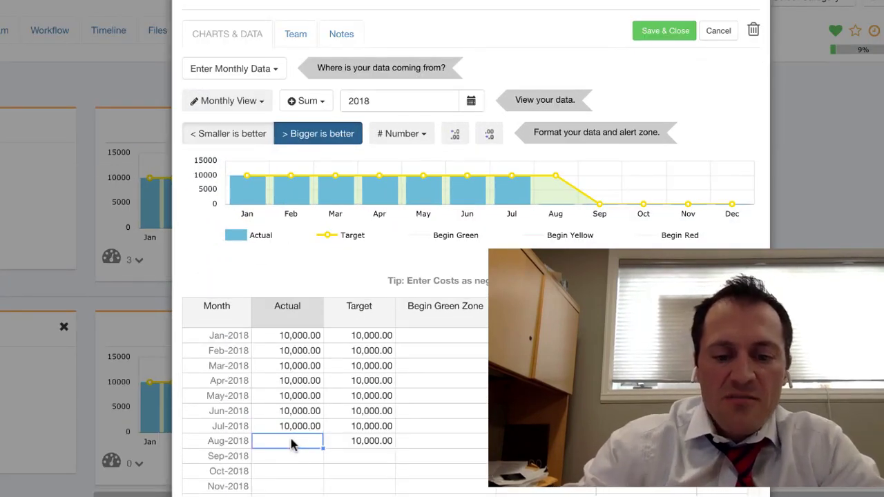
text(9898)
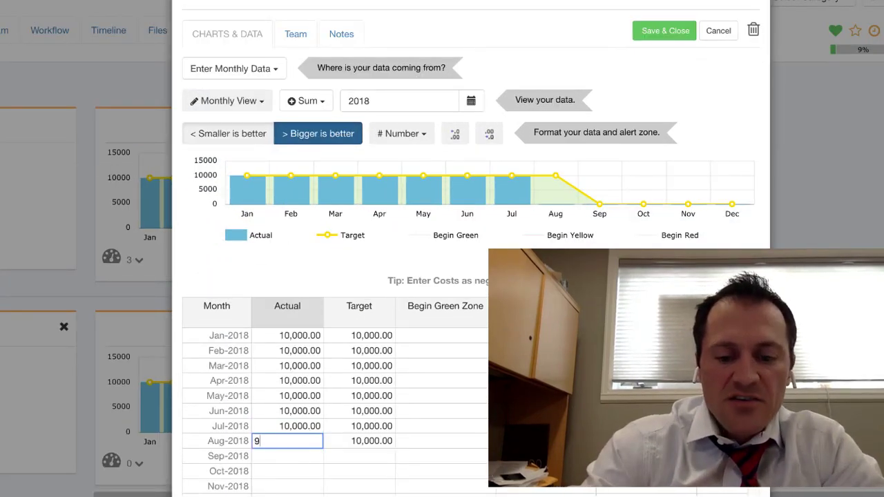
key(Tab)
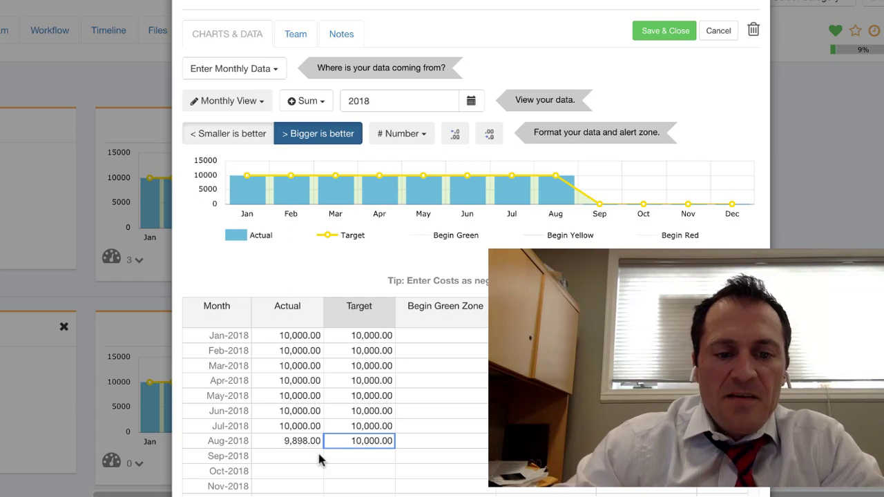
Enter an actual of 8,000 and a target of 1,000,000 for Sep-2018 in Hard Savings.
click(294, 457)
text(8,00)
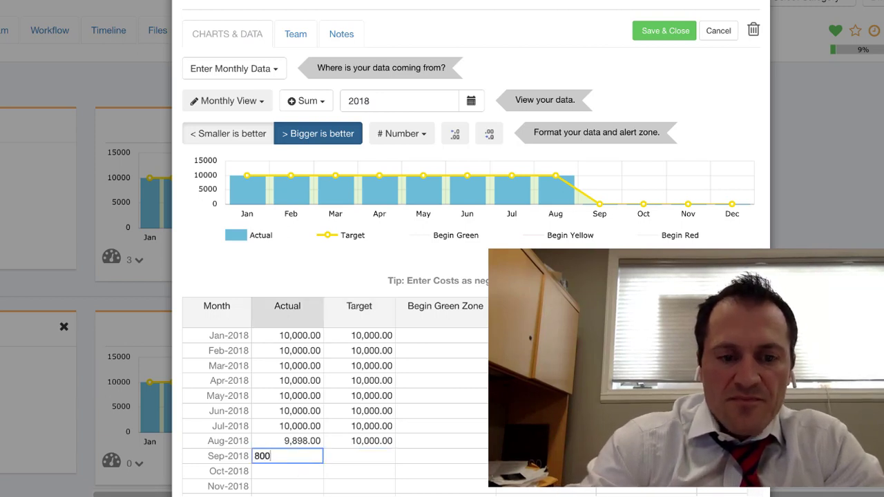
text(0)
key(Tab)
text(1,000,00)
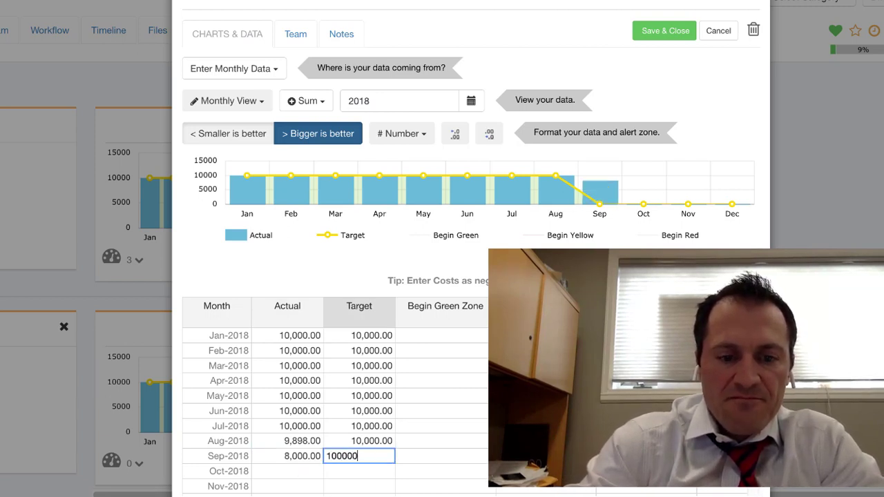
text(0)
key(Tab)
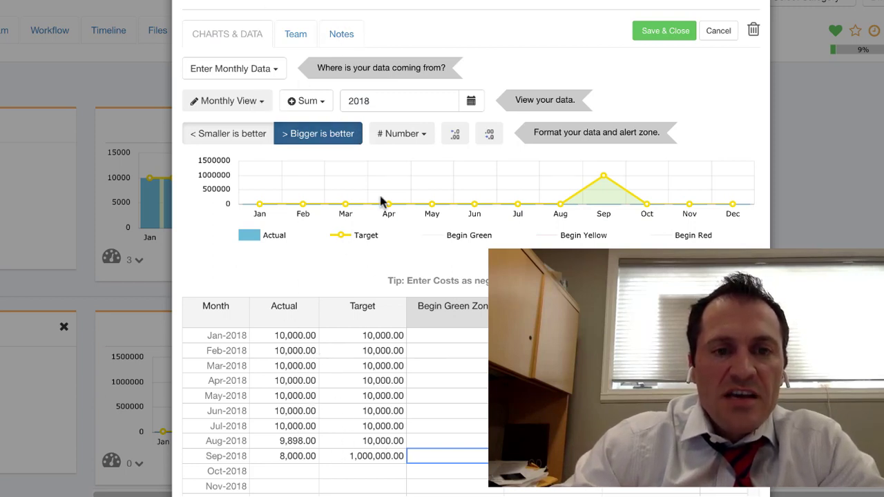
Add the note "This is based on the reduction in cost on the actual contract." to Hard Savings and save the metric.
click(344, 36)
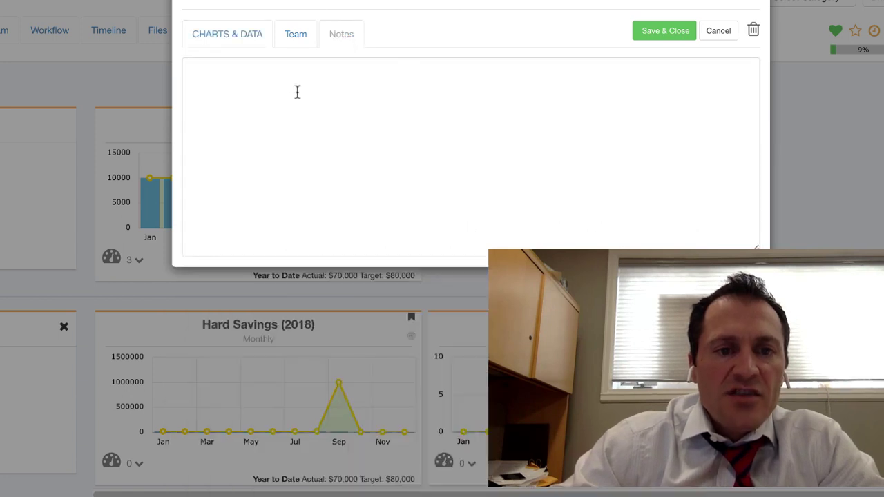
click(261, 88)
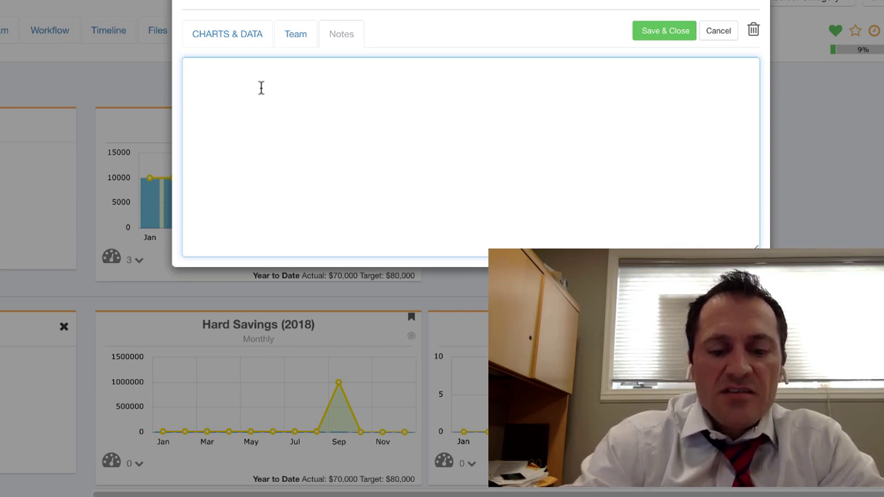
text(This is based o)
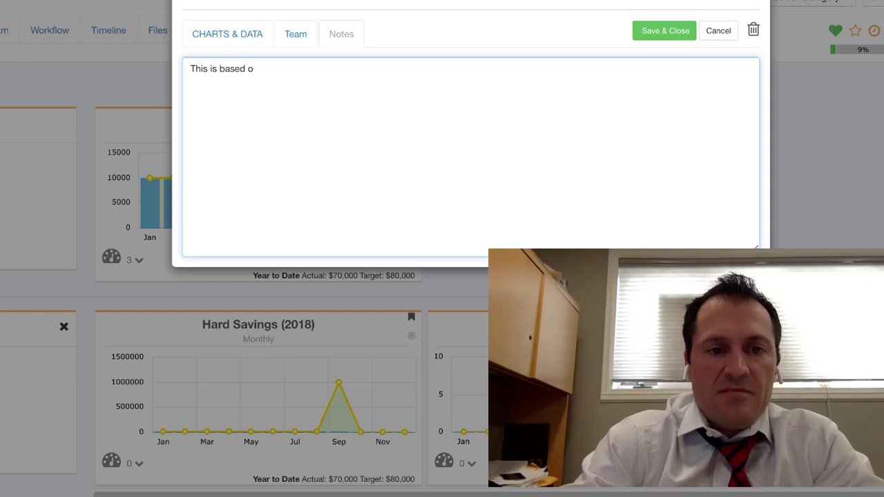
key(BackSpace)
key(BackSpace)
key(BackSpace)
text(h)
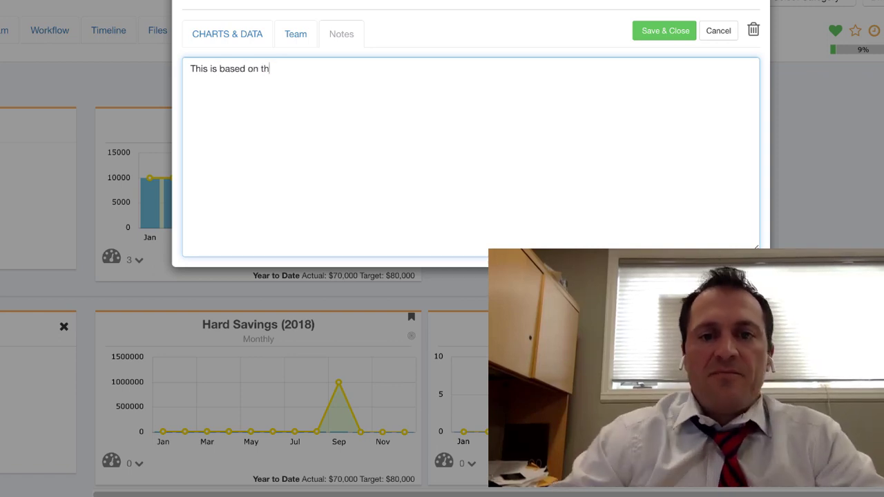
text(e reduction in cost on the actual contract.)
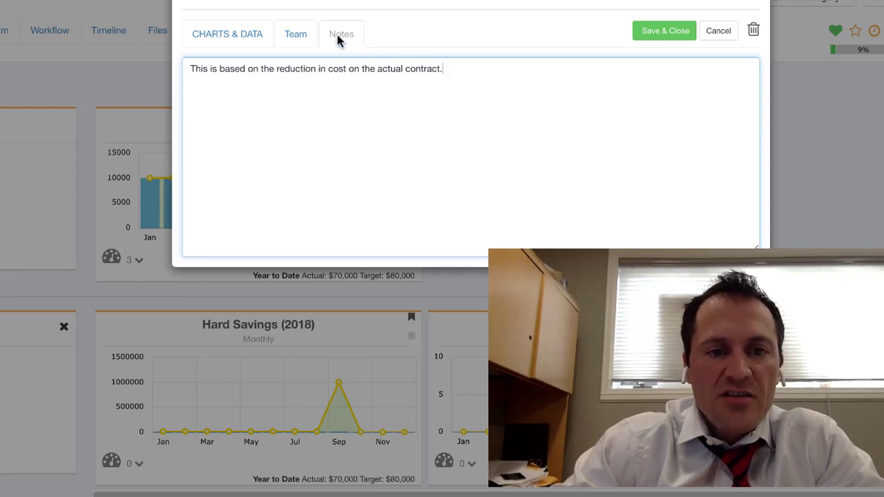
click(673, 31)
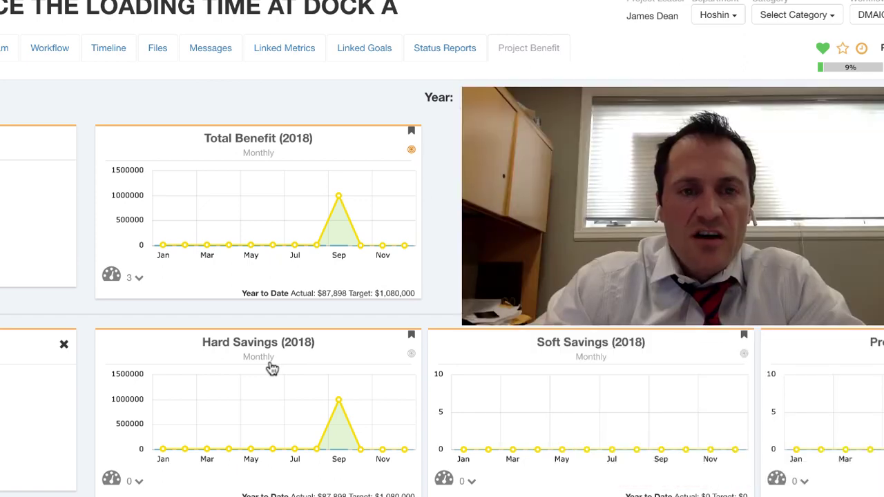
Add the Soft Savings note "We are saving 5 minutes per load x 10 loads per day x 240 days per year x average cost per hour.".
click(609, 349)
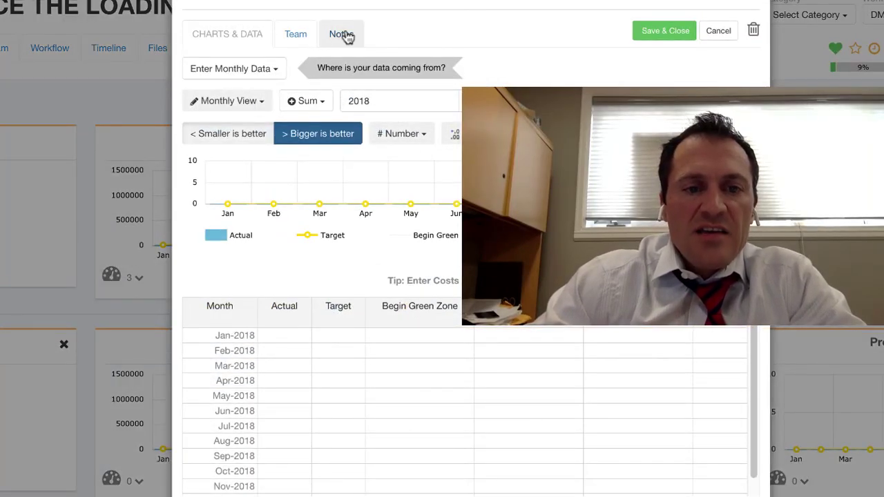
click(344, 35)
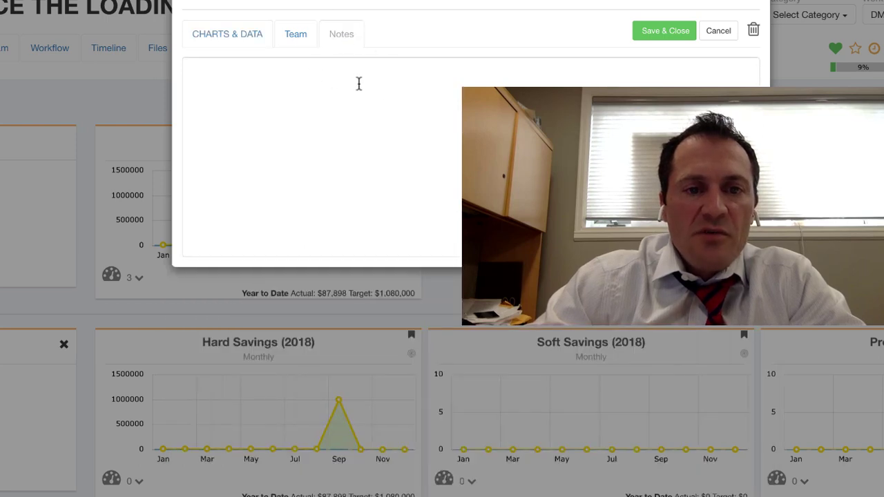
click(245, 81)
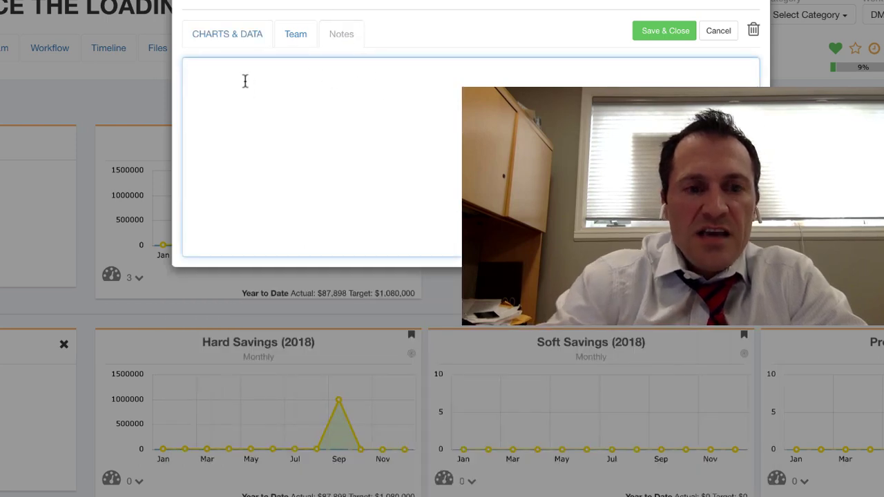
text(We are sav)
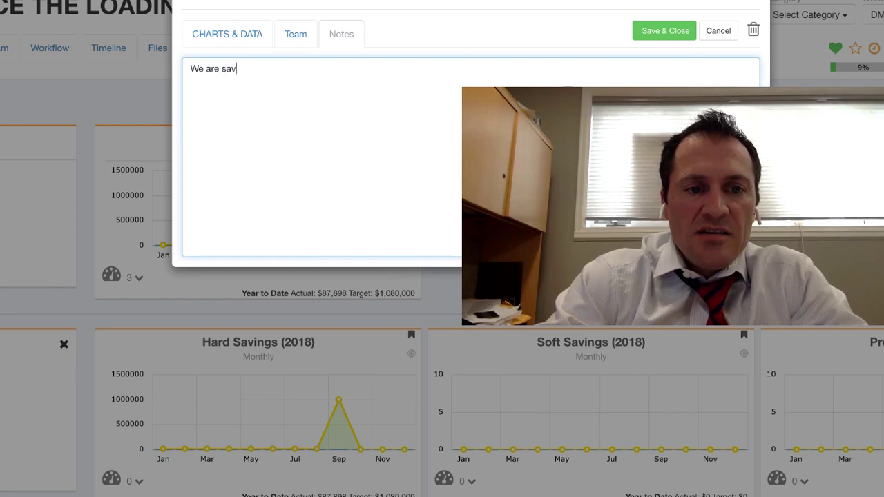
text(ing 5 minutes)
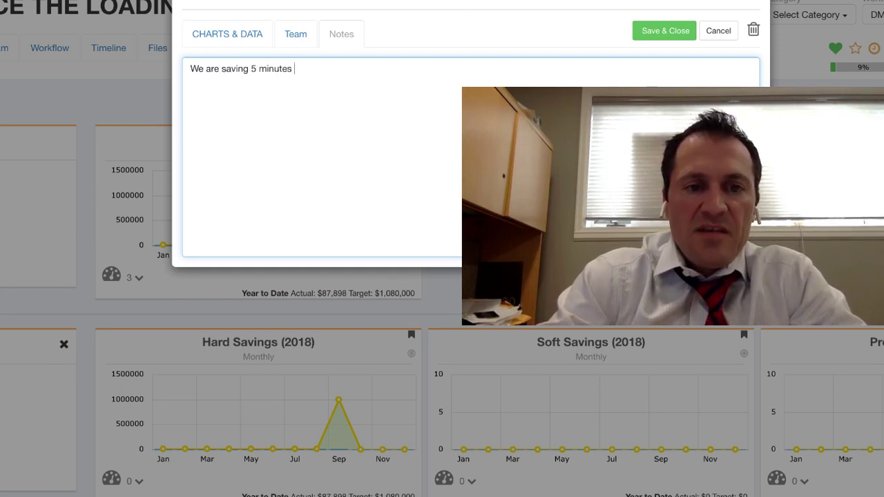
text( per load )
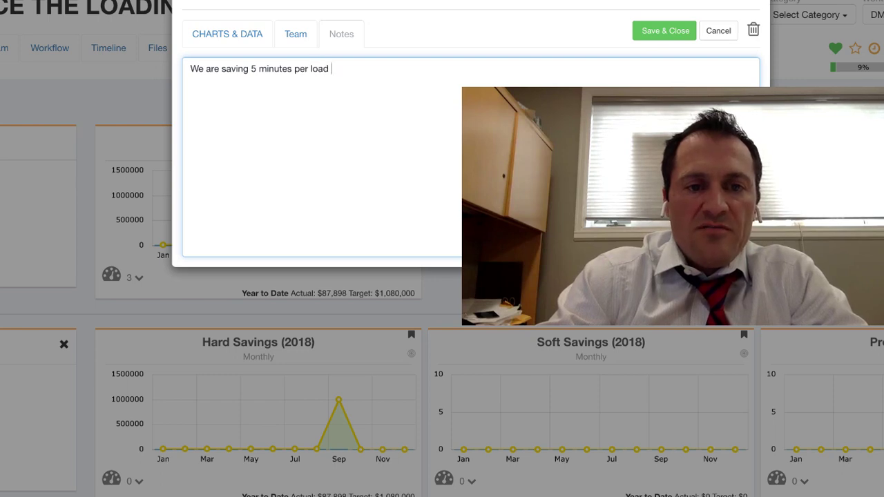
text(x 10)
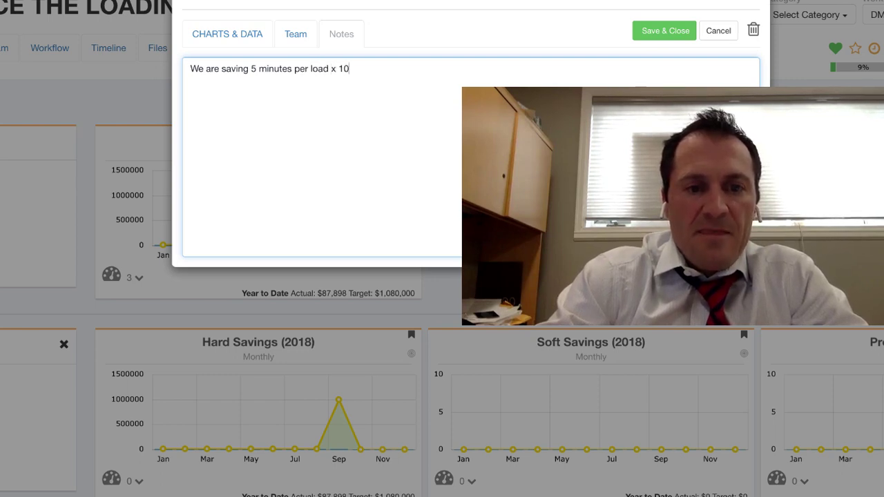
text( loads per day )
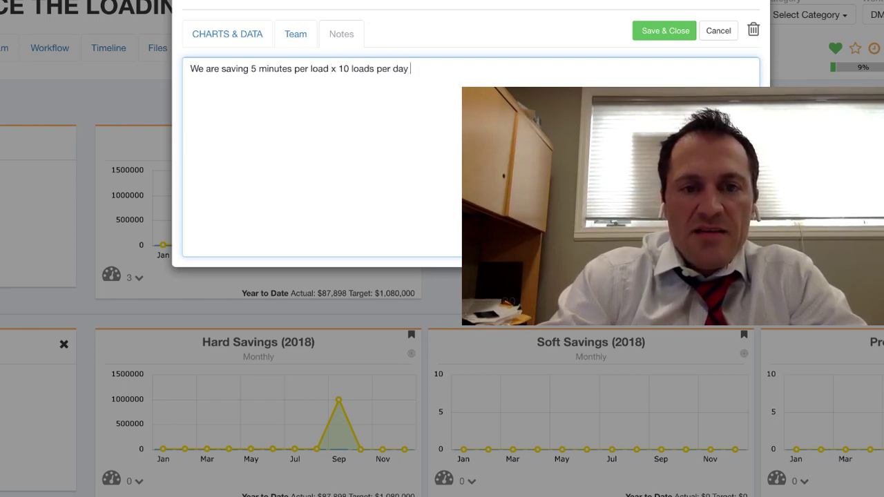
text(x 240)
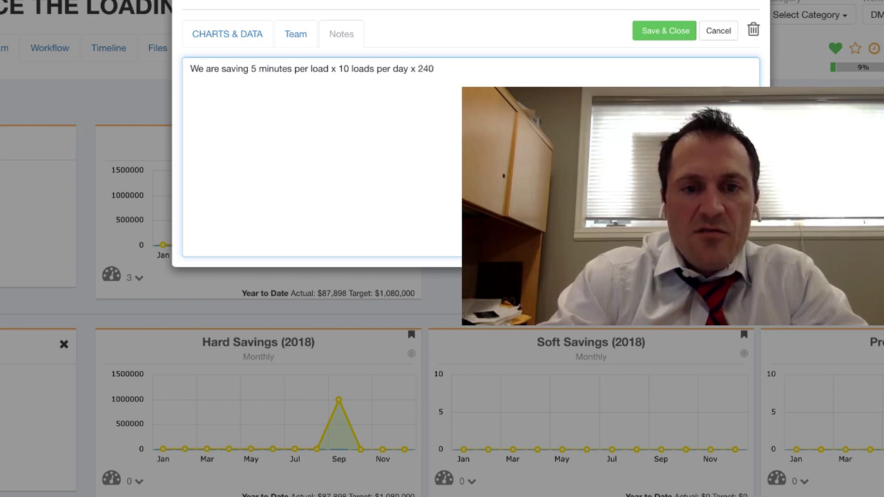
text( days per year.)
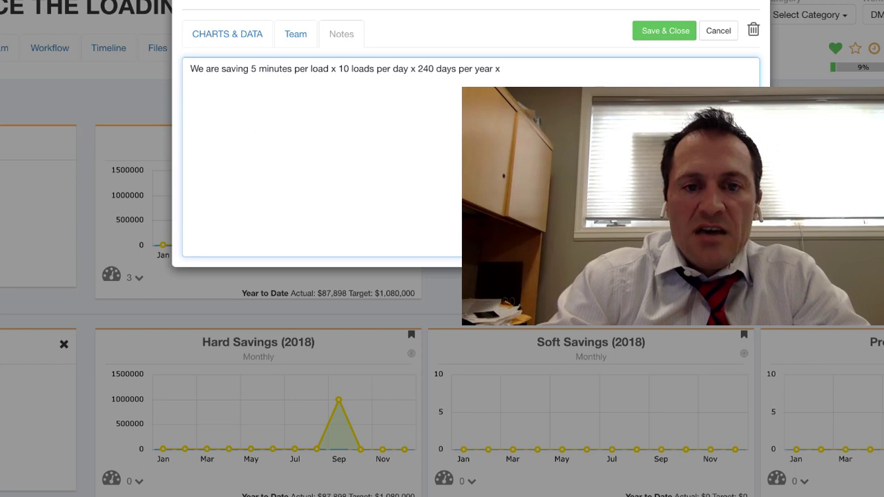
text(x $)
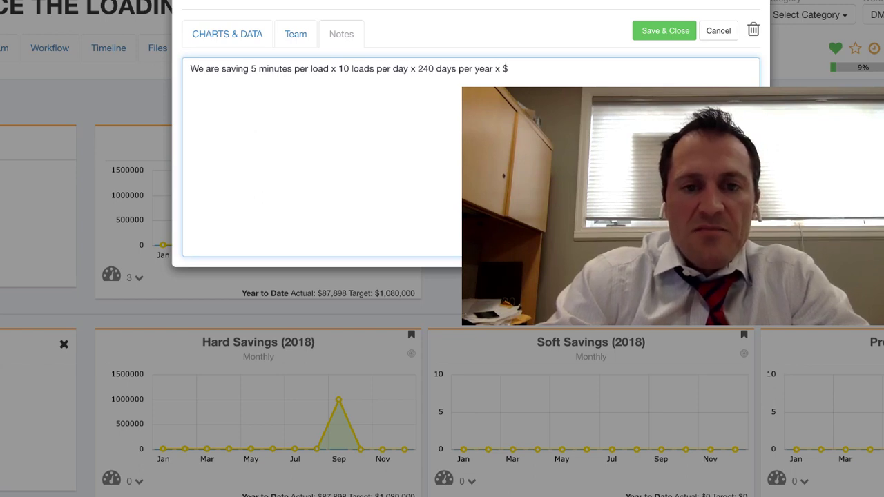
key(BackSpace)
text(average co)
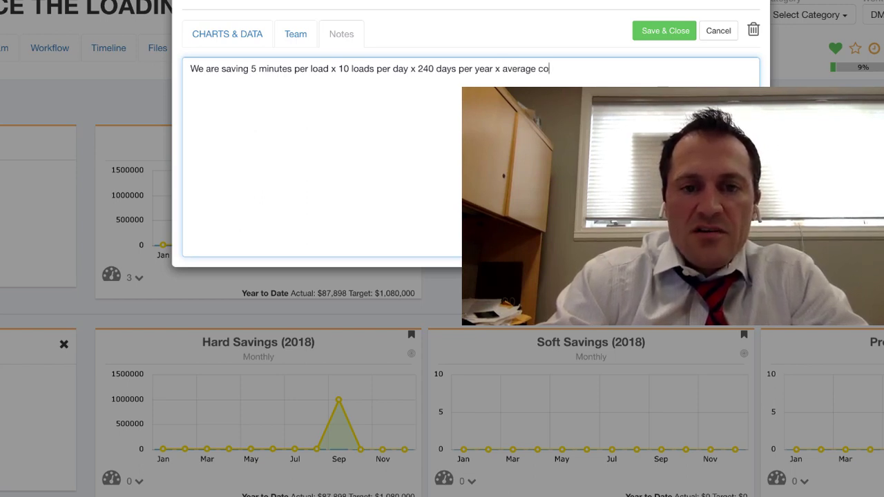
text(ss)
key(BackSpace)
text(t per )
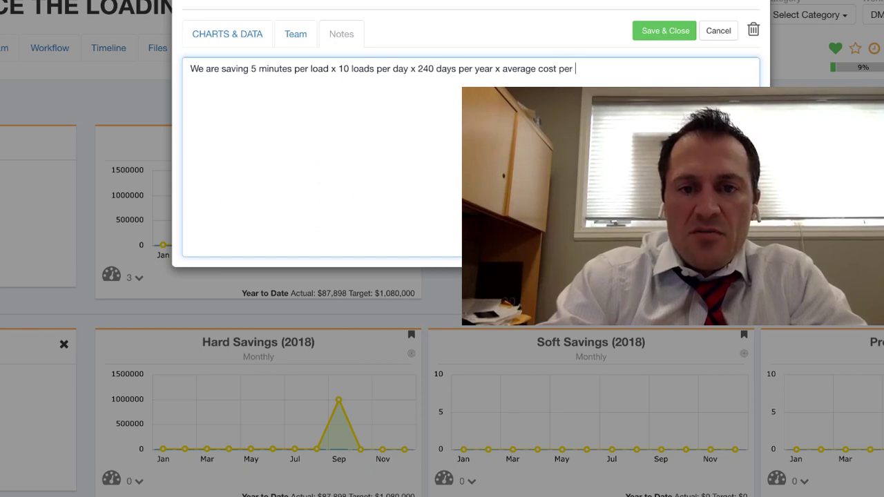
text(hour.)
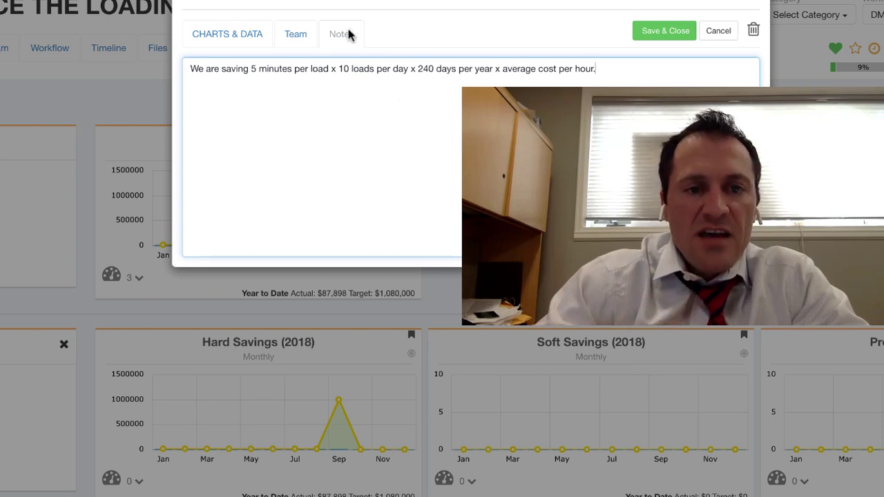
Enter Soft Savings actuals of 6,500 for Jan–May and 8,200 for Jun–Sep 2018, with 7,000 targets for Jan–Nov, and save the metric.
click(230, 32)
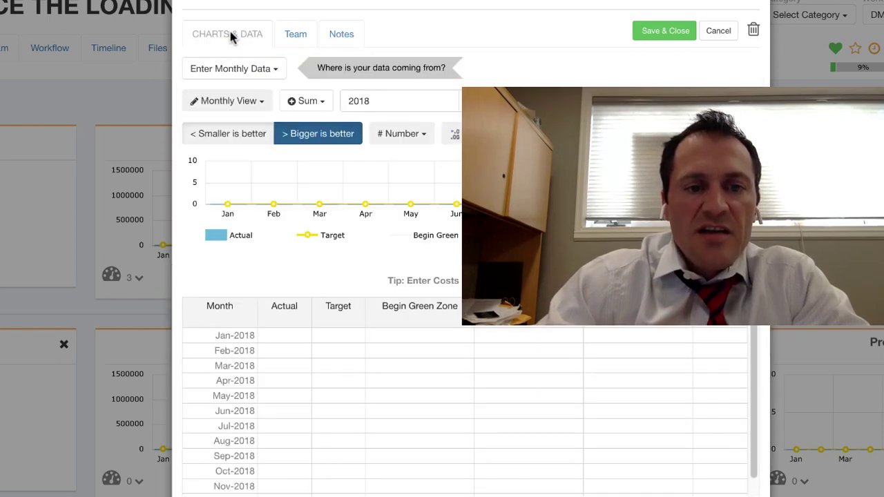
click(346, 336)
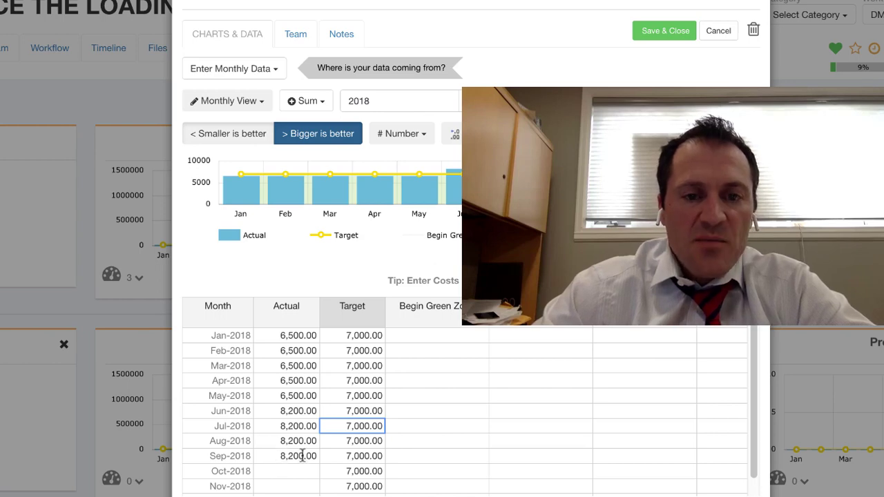
click(665, 32)
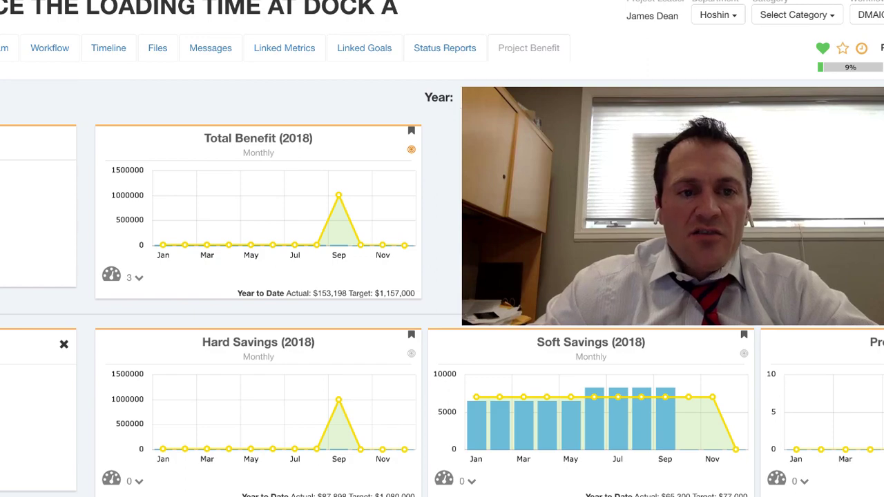
Enter a target of -18,000 and an actual of 18,000 for Mar-2018 in the Project Cost metric.
scroll(744, 356, down, 1)
scroll(794, 362, up, 1)
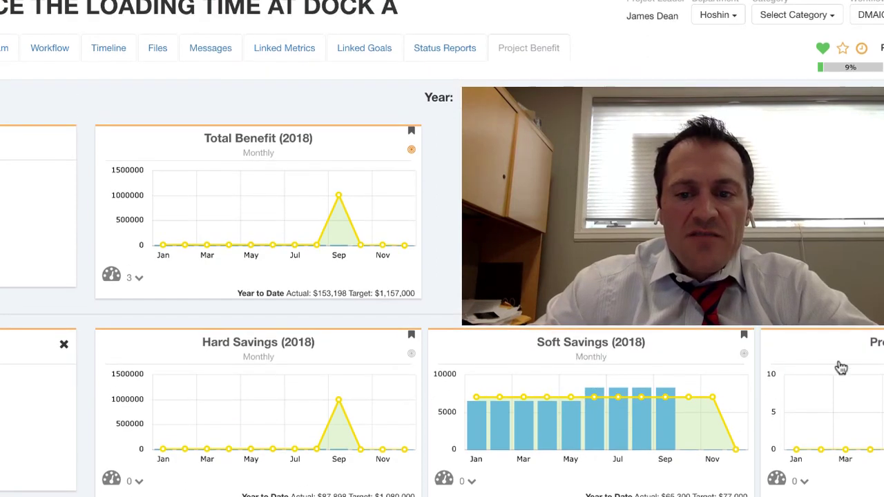
click(796, 412)
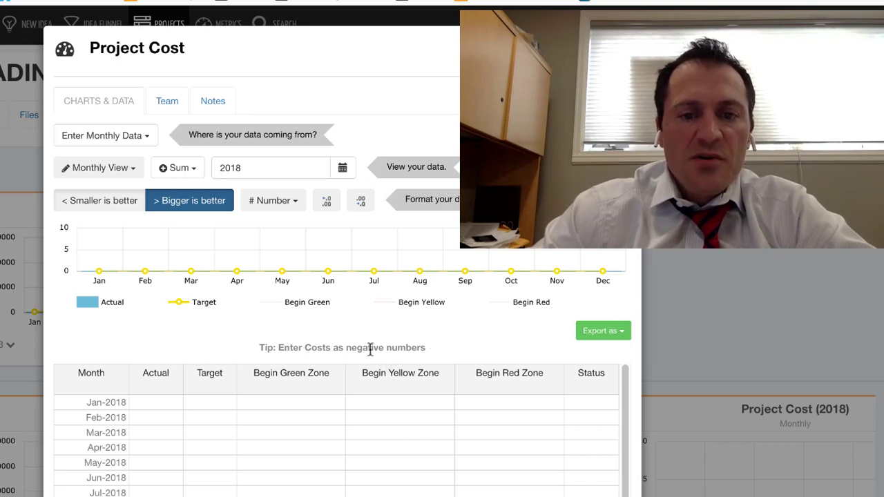
click(204, 434)
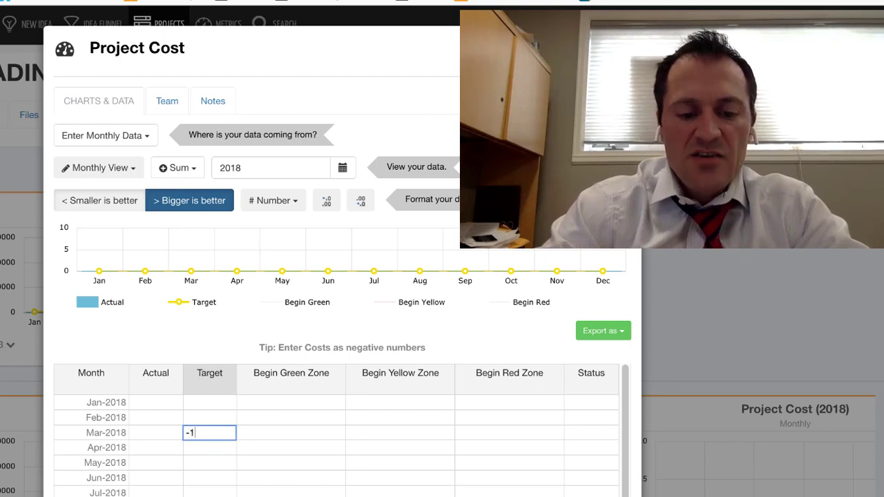
text(-18,000)
key(Return)
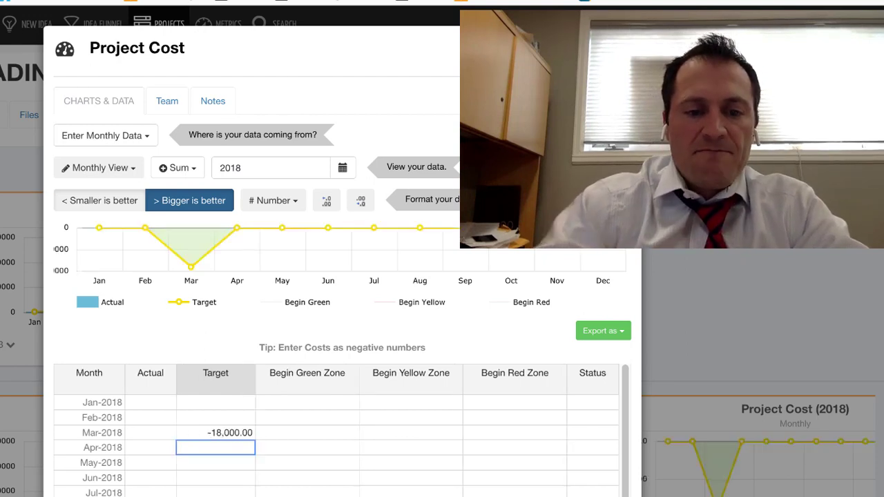
click(154, 433)
text(18000)
key(Return)
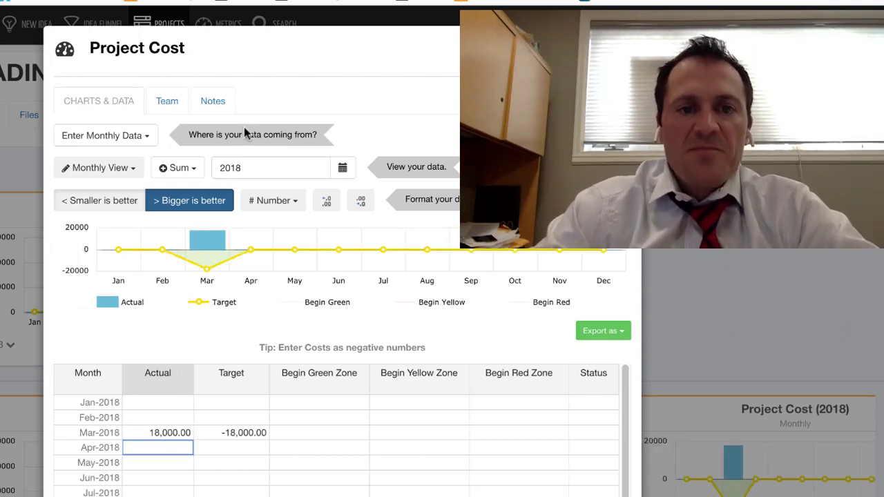
Add the note "This is based on the cost of new equipment used." to Project Cost and close the metric.
click(211, 101)
text(This is based on the cost of new)
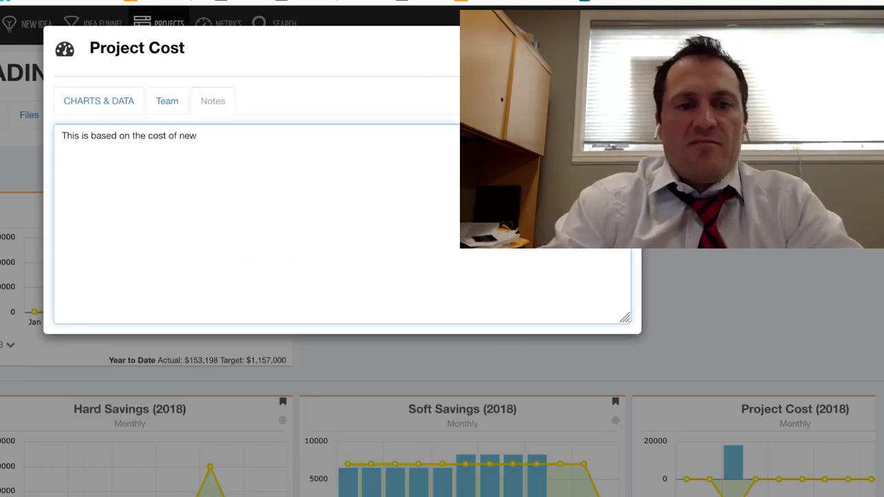
text( equipment used.)
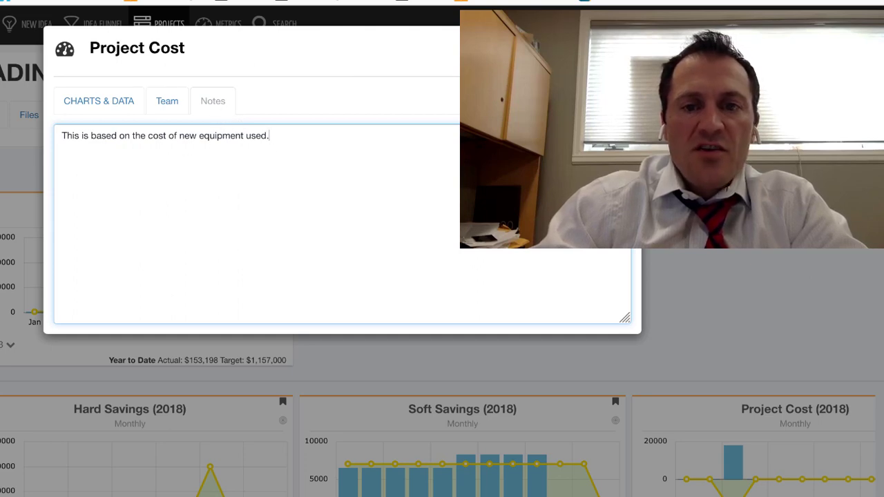
key(Escape)
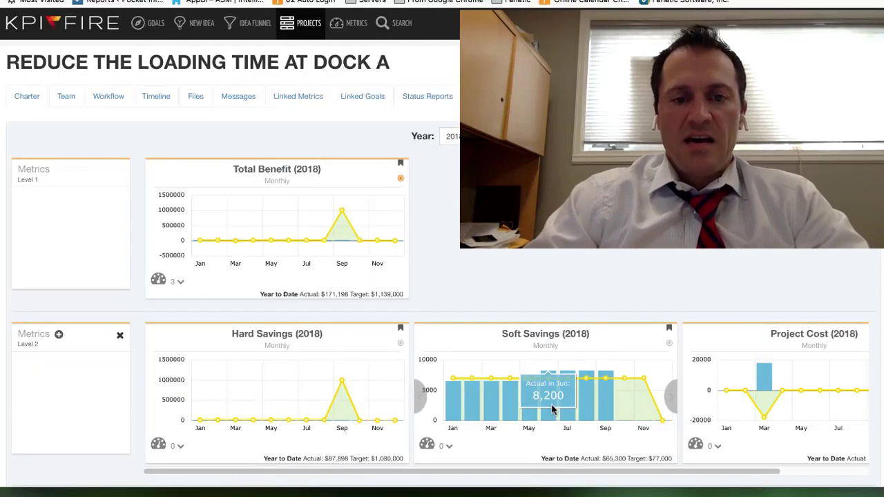
Try to add a Level 3 sub-metric under Hard Savings (2018), cancelling before its data is removed.
scroll(552, 409, down, 3)
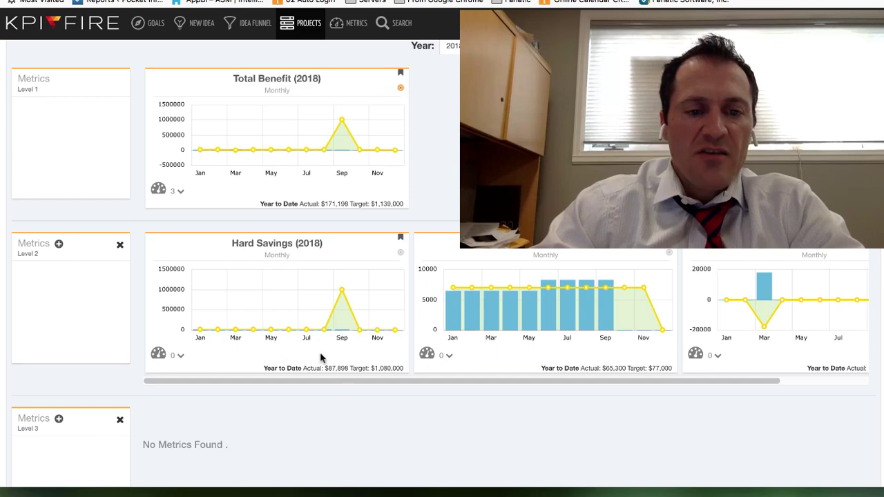
click(292, 288)
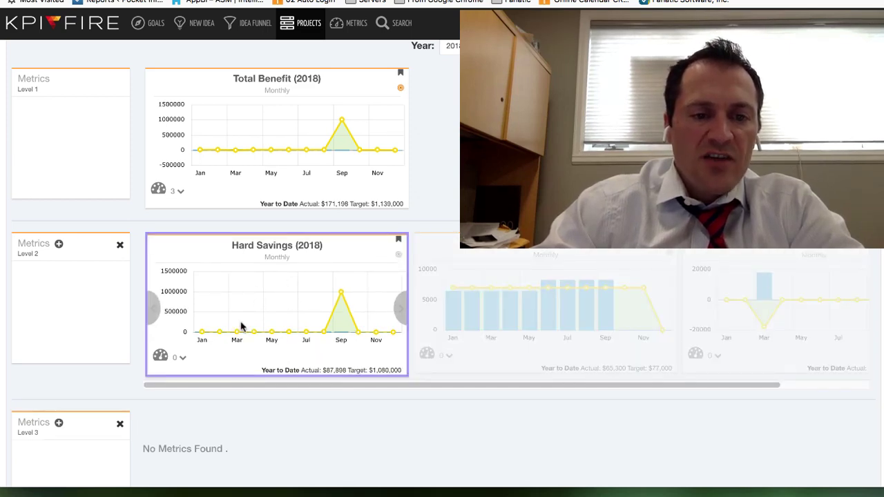
scroll(163, 256, up, 1)
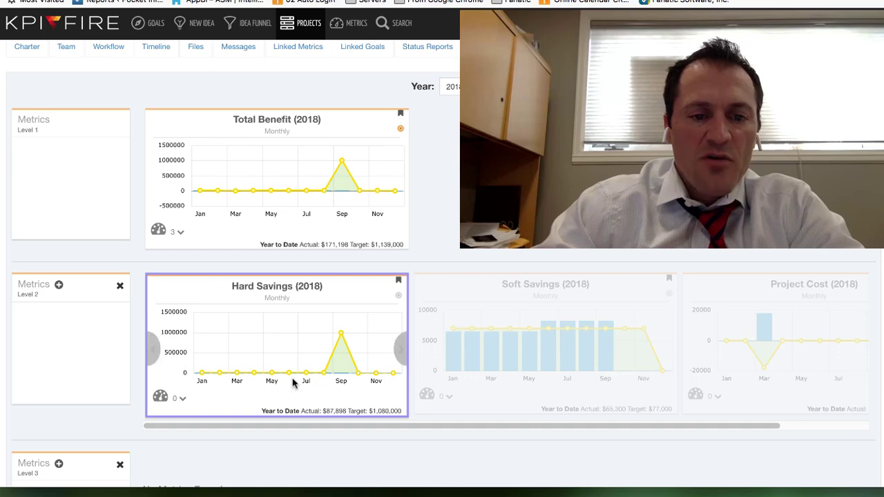
scroll(292, 381, down, 3)
click(59, 336)
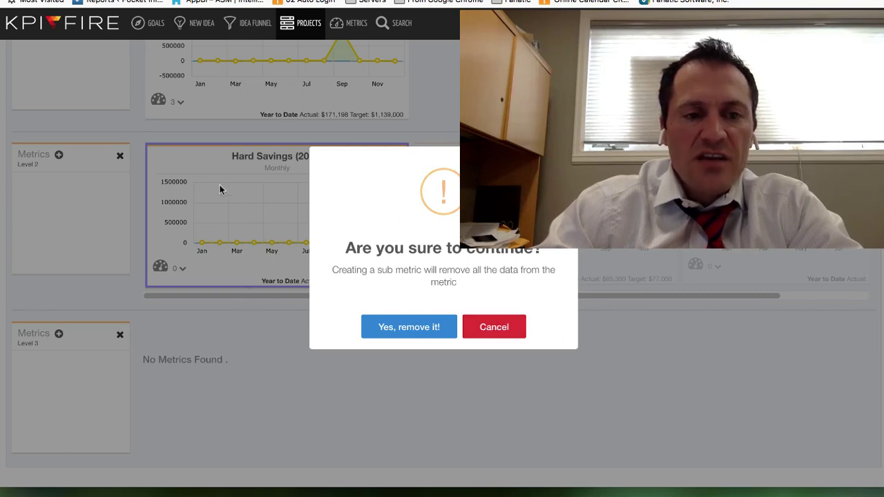
click(503, 328)
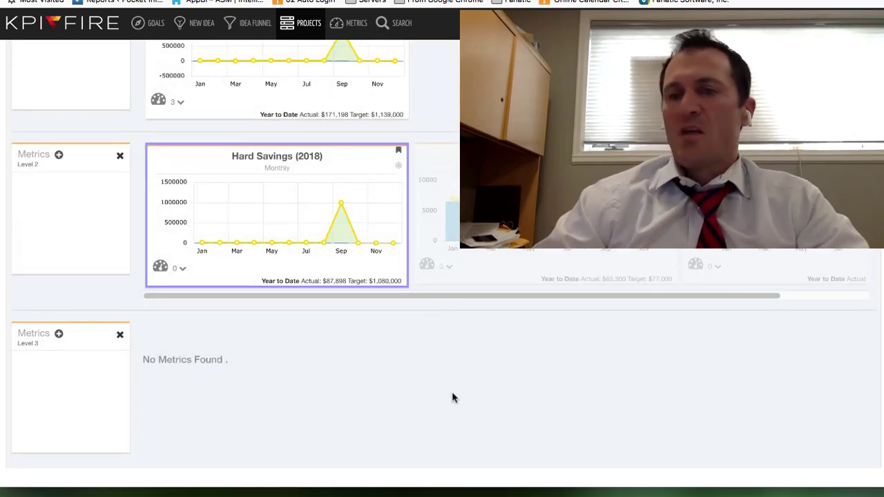
scroll(453, 397, up, 5)
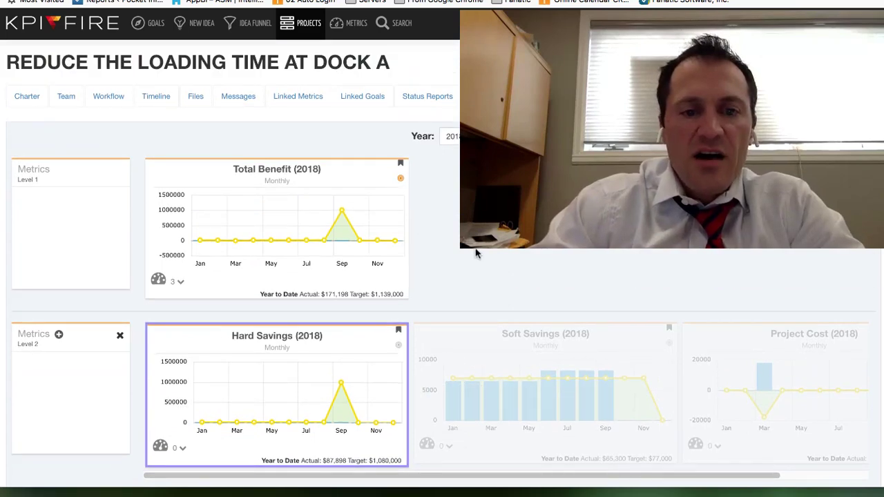
Return to the project list and show the projects in Benefits View.
click(310, 32)
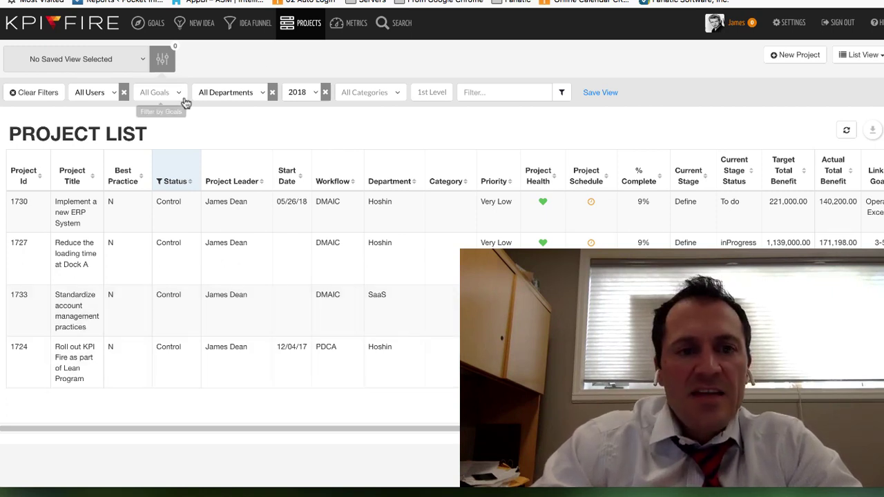
click(869, 61)
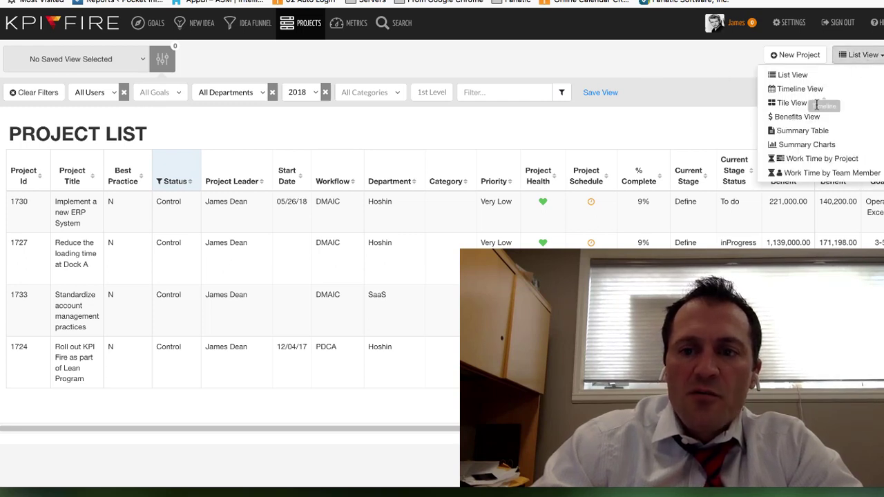
click(797, 116)
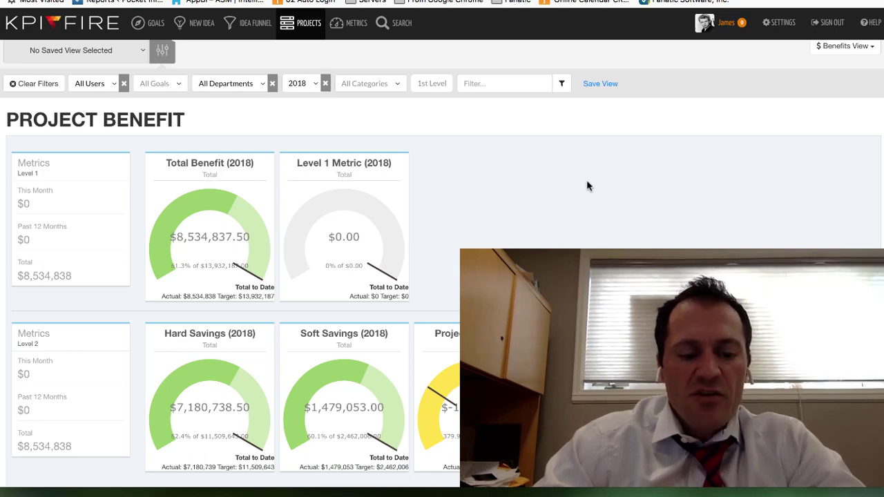
key(ctrl+shift+c)
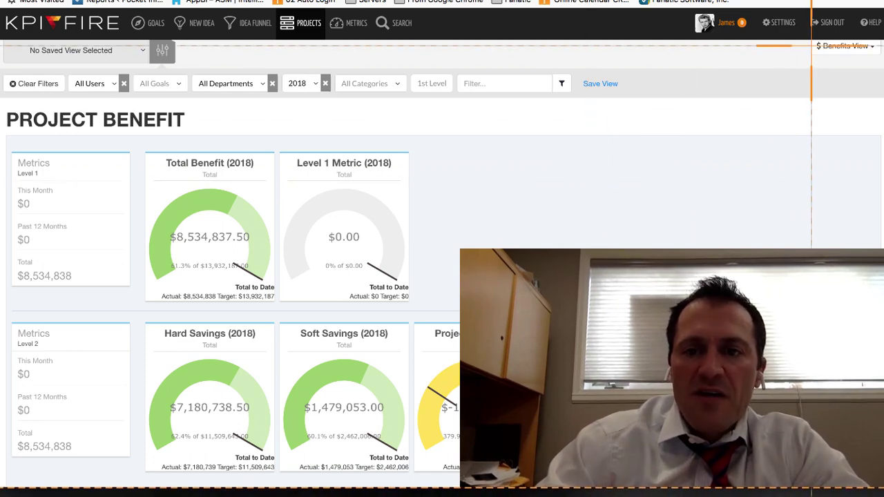
Capture a screenshot of the Project Benefit dashboard, copy the image in the screenshot editor, and return to the dashboard.
drag(872, 11, 1, 488)
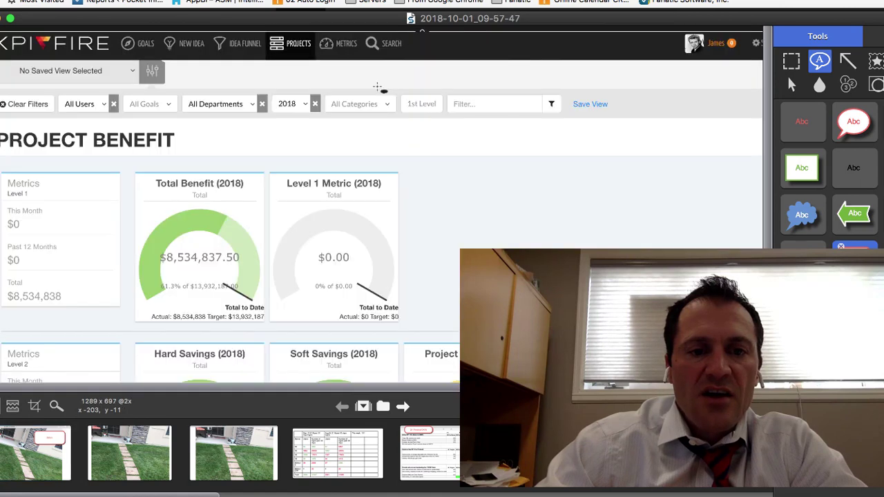
right_click(382, 137)
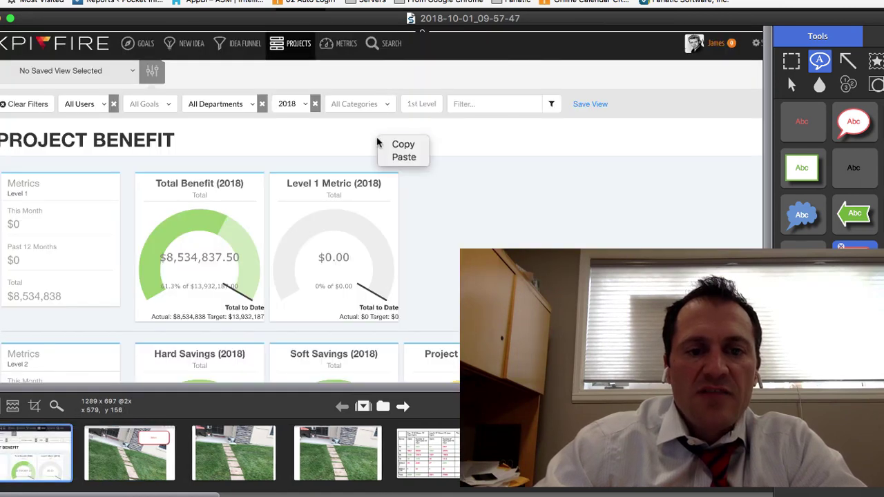
click(400, 144)
drag(32, 23, 59, 23)
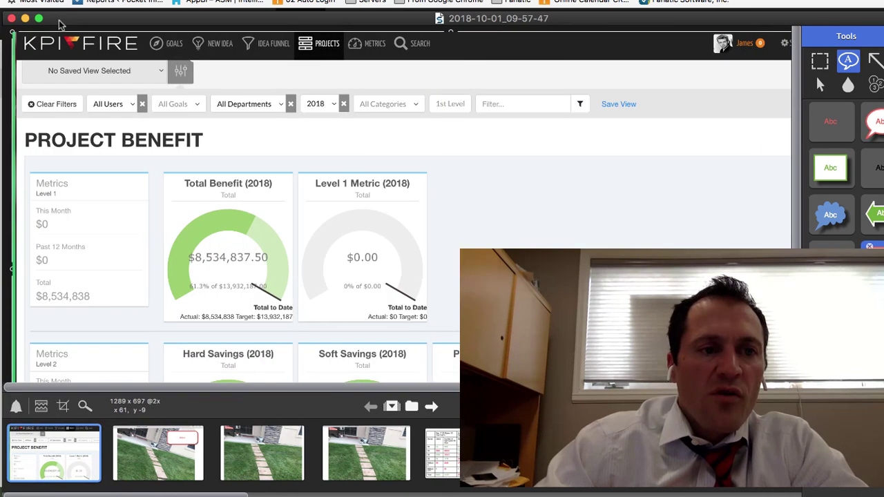
click(25, 19)
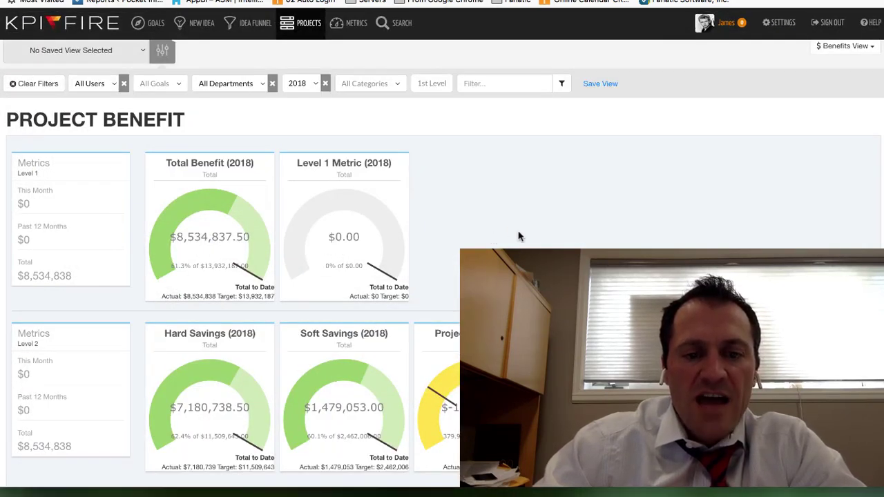
scroll(520, 236, down, 2)
scroll(520, 236, up, 2)
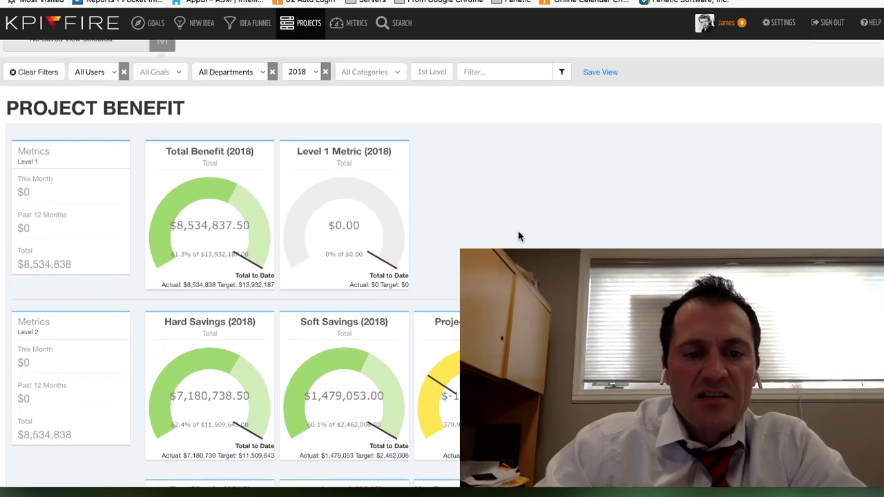
scroll(519, 236, down, 1)
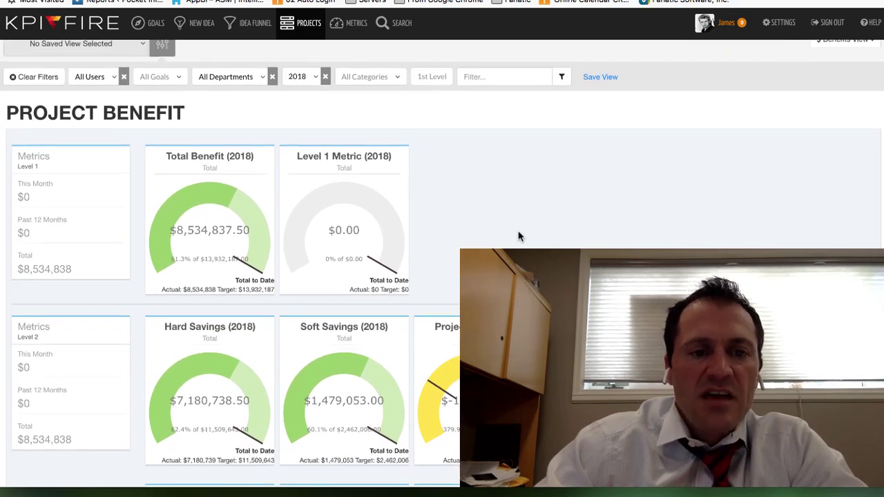
scroll(519, 236, up, 1)
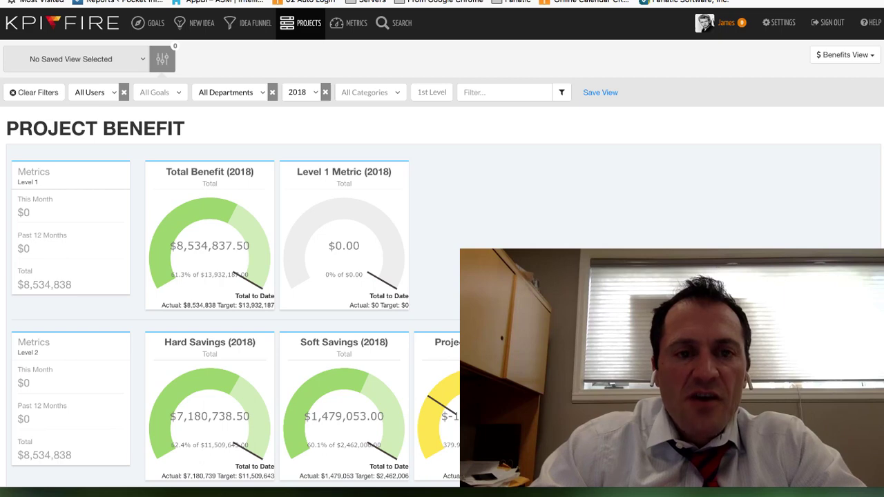